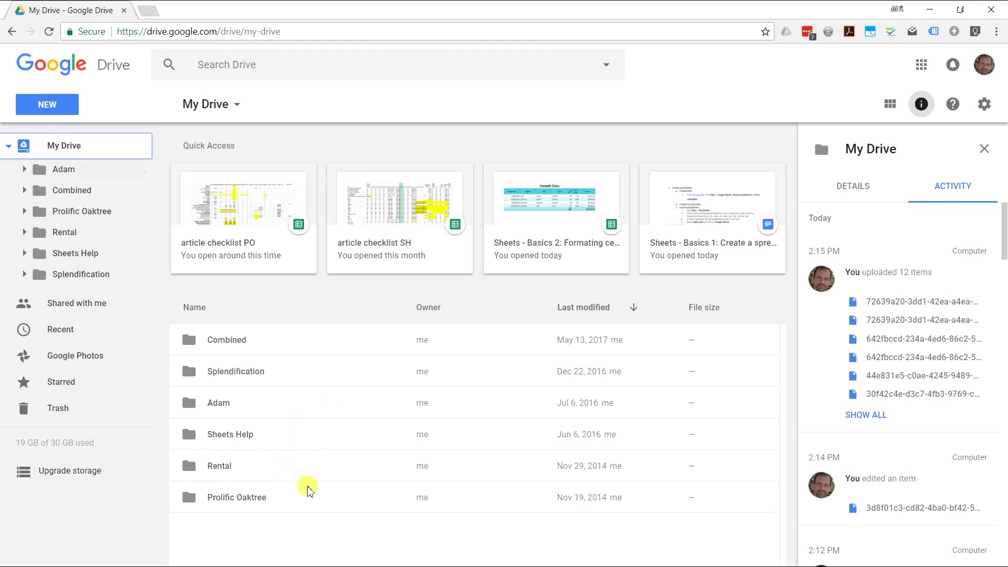
Step: Create a new blank Google Sheets spreadsheet from the My Drive right-click menu
{"action": "right_click", "coordinate": [248, 540]}
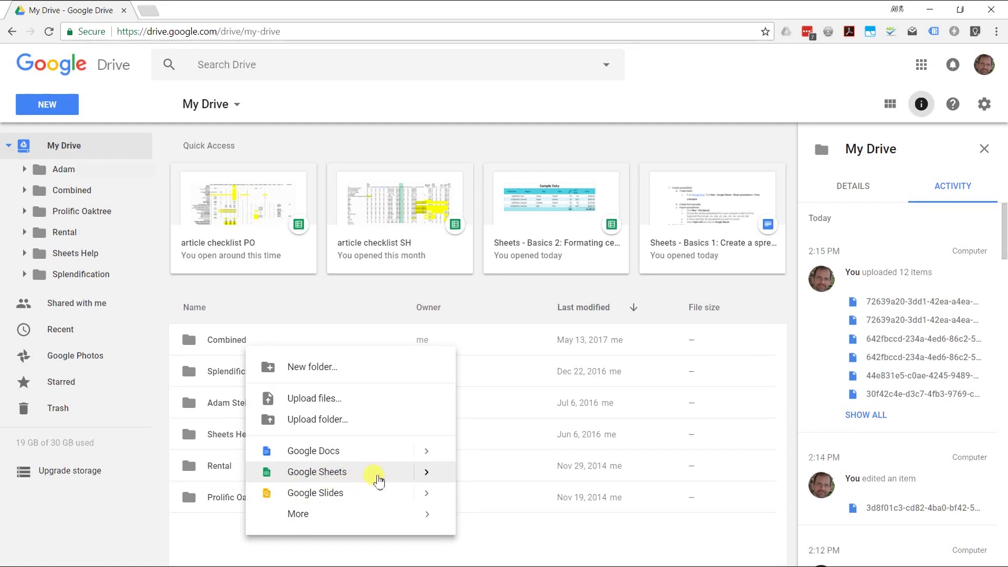
{"action": "mouse_move", "coordinate": [428, 477]}
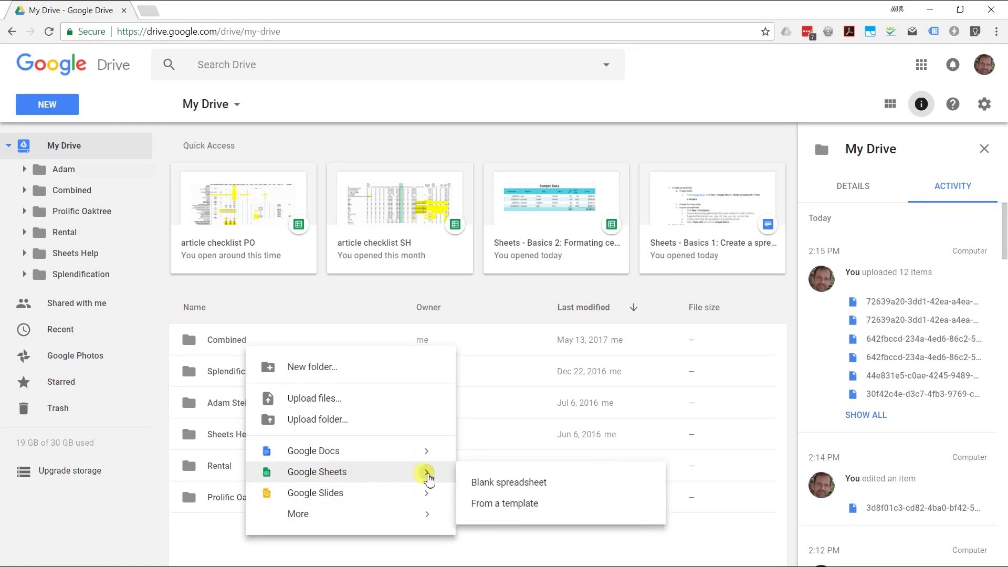
{"action": "left_click", "coordinate": [503, 490]}
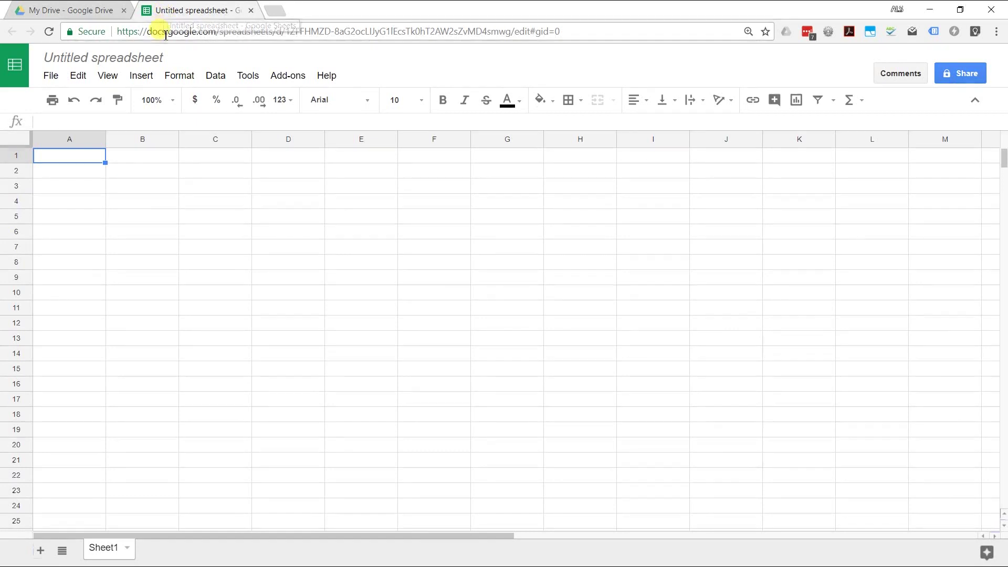
Step: Title the spreadsheet 'Inventory' and begin editing cell A1
{"action": "left_click", "coordinate": [166, 58]}
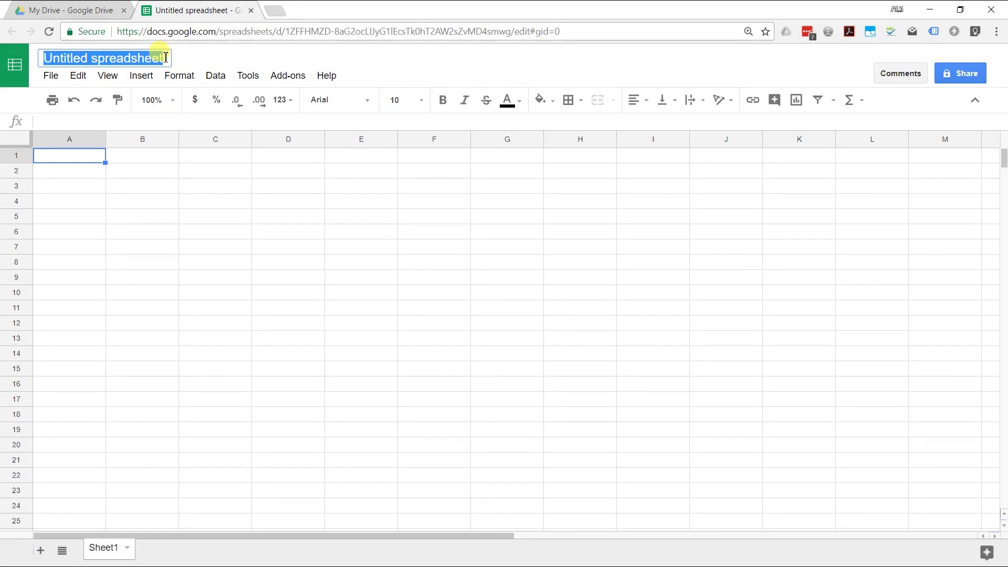
{"action": "type", "text": "Inventor"}
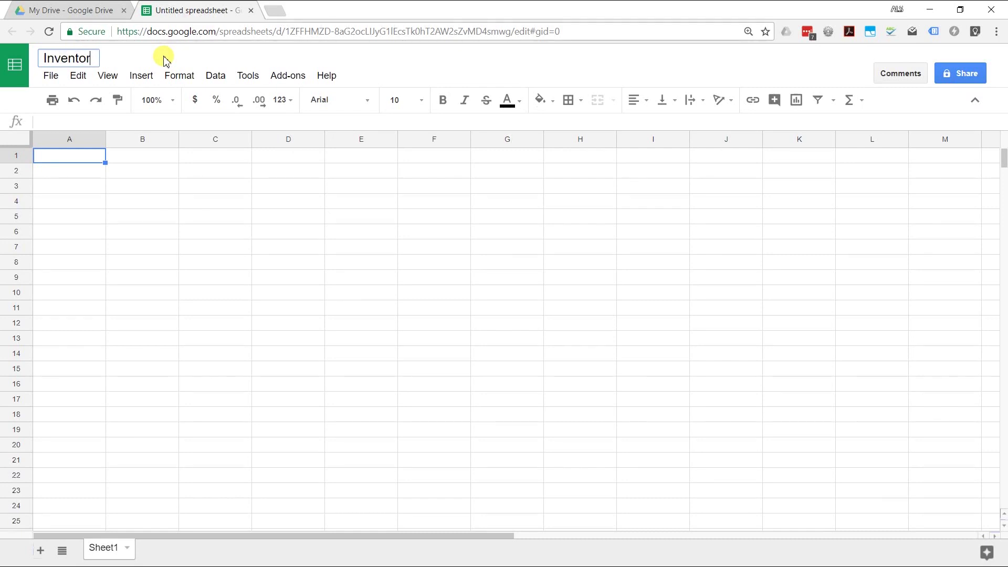
{"action": "type", "text": "y"}
{"action": "key", "text": "Return"}
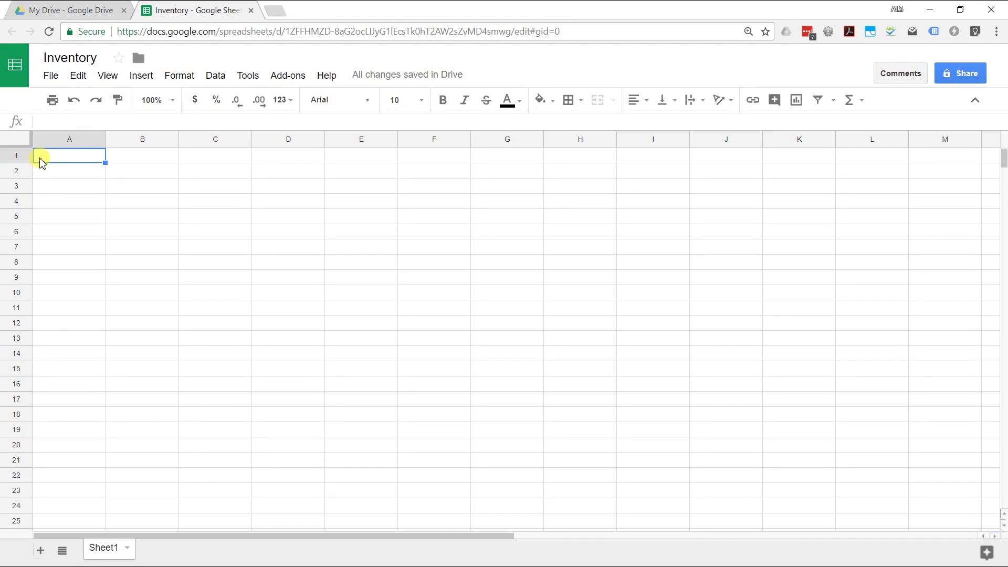
{"action": "double_click", "coordinate": [41, 160]}
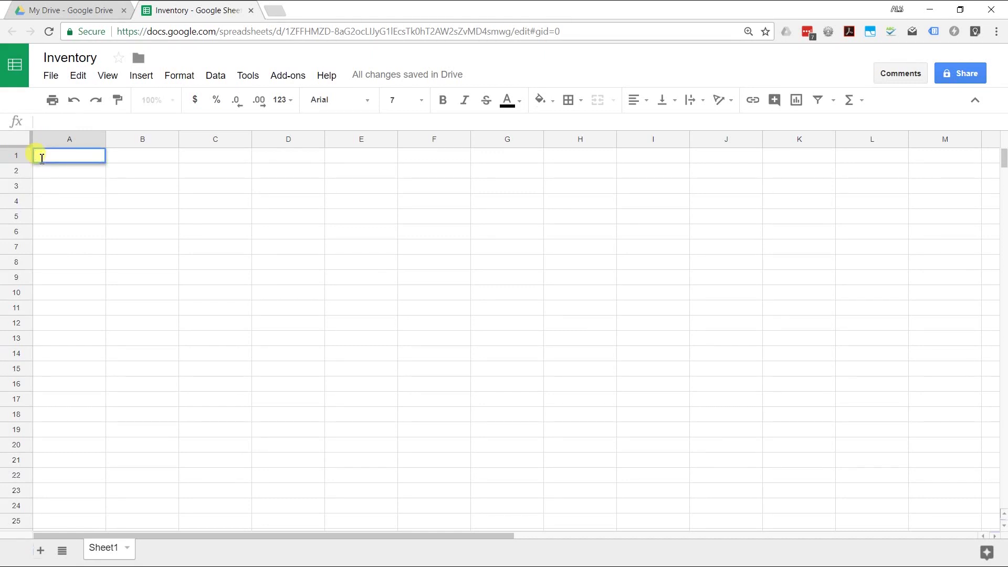
Step: Enter the header 'Amount' in A1 and the values 3, 4 and 3 in A2:A4
{"action": "type", "text": "Amount"}
{"action": "key", "text": "Return"}
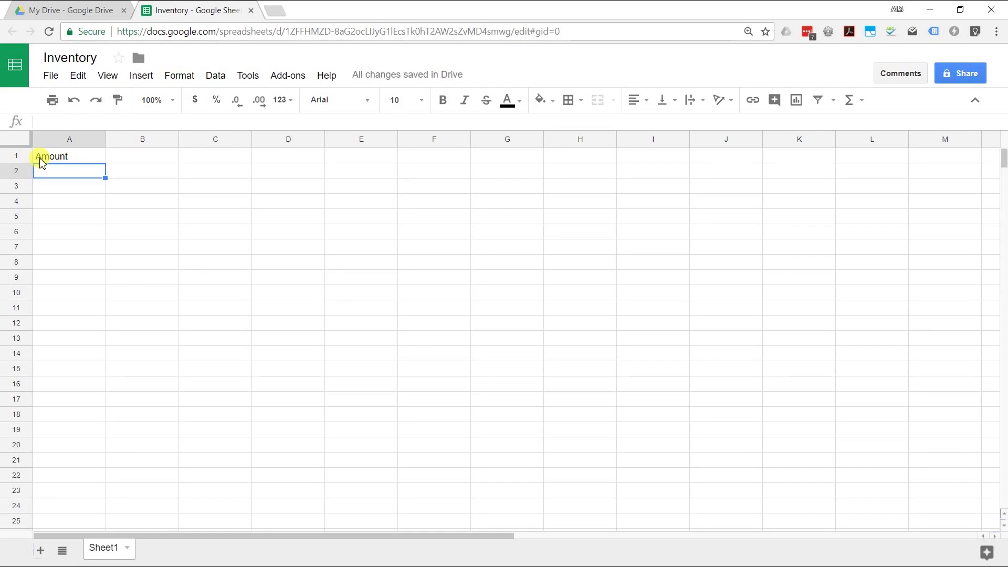
{"action": "left_click", "coordinate": [86, 182]}
{"action": "left_click", "coordinate": [87, 177]}
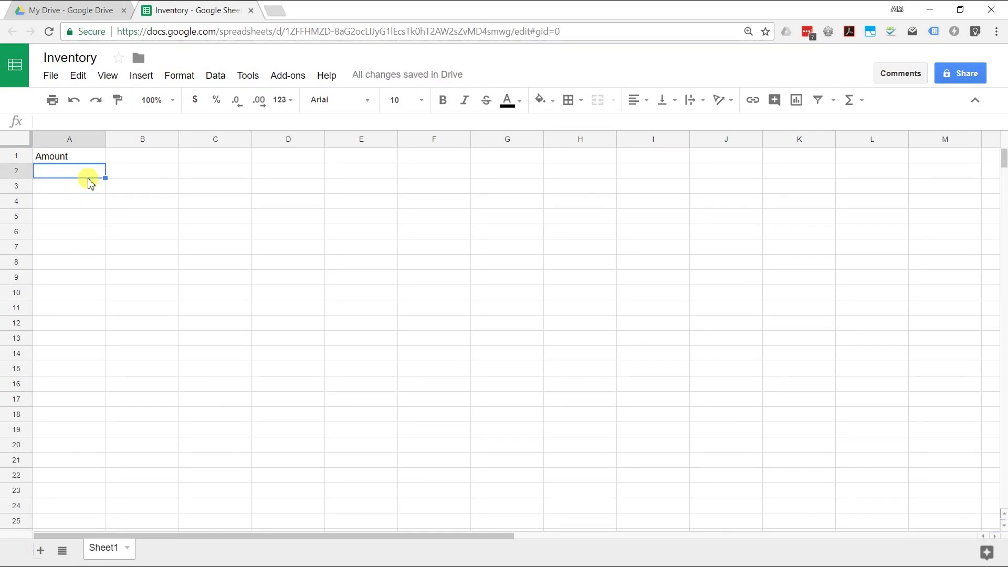
{"action": "type", "text": "3"}
{"action": "key", "text": "Return"}
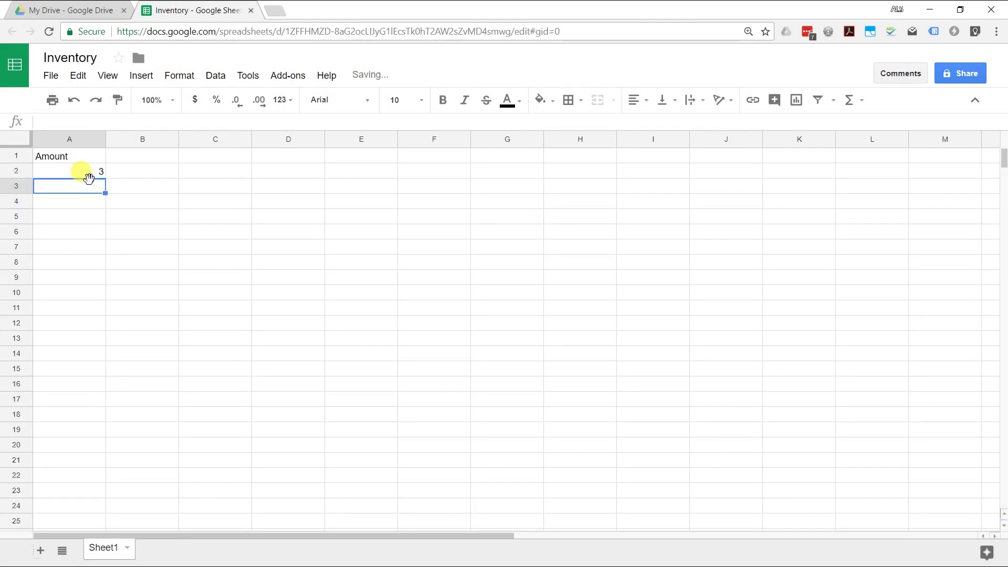
{"action": "type", "text": "4"}
{"action": "key", "text": "Return"}
{"action": "type", "text": "3"}
{"action": "key", "text": "Return"}
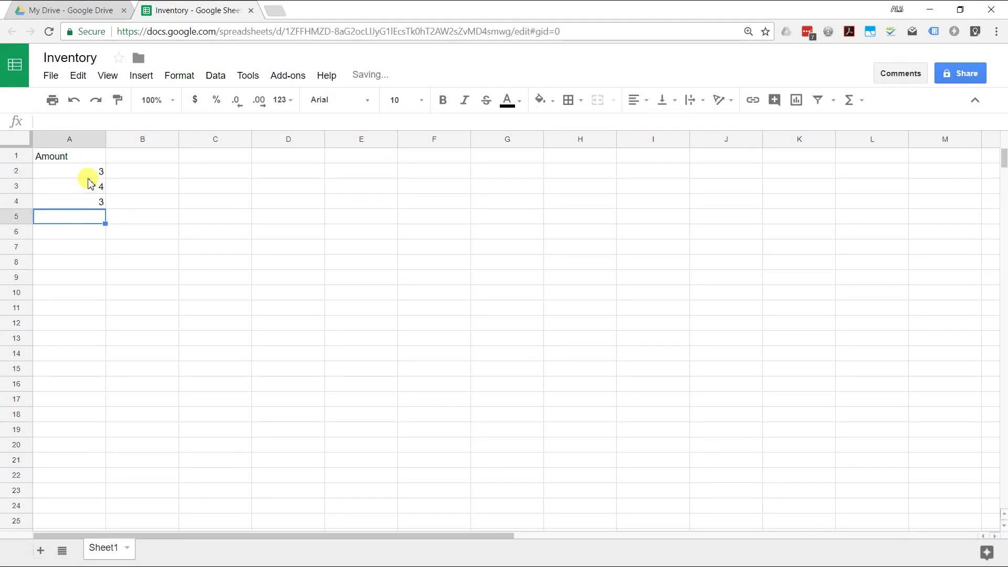
Step: Insert a SUM formula in A5 totalling A2:A4
{"action": "left_click", "coordinate": [141, 79]}
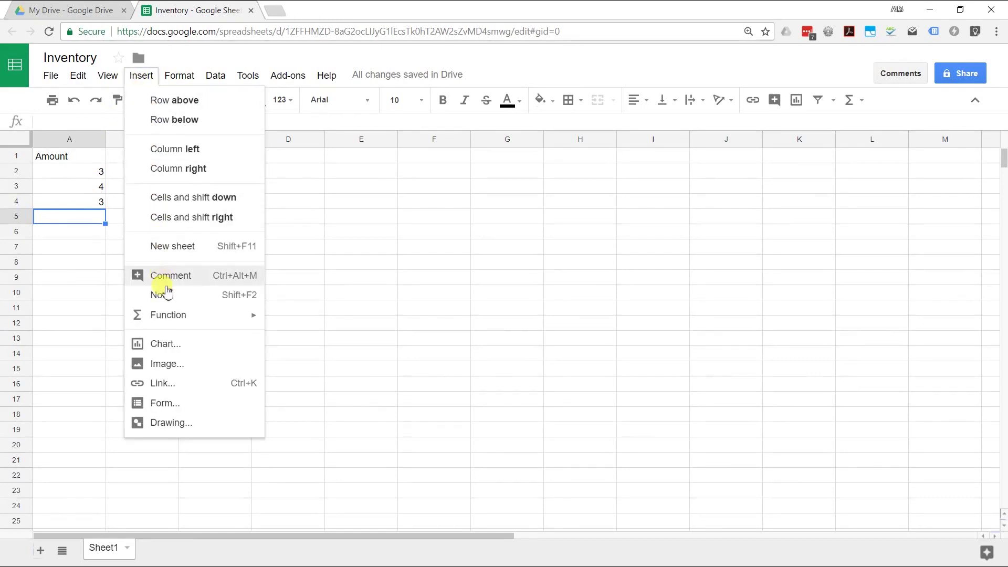
{"action": "mouse_move", "coordinate": [195, 316]}
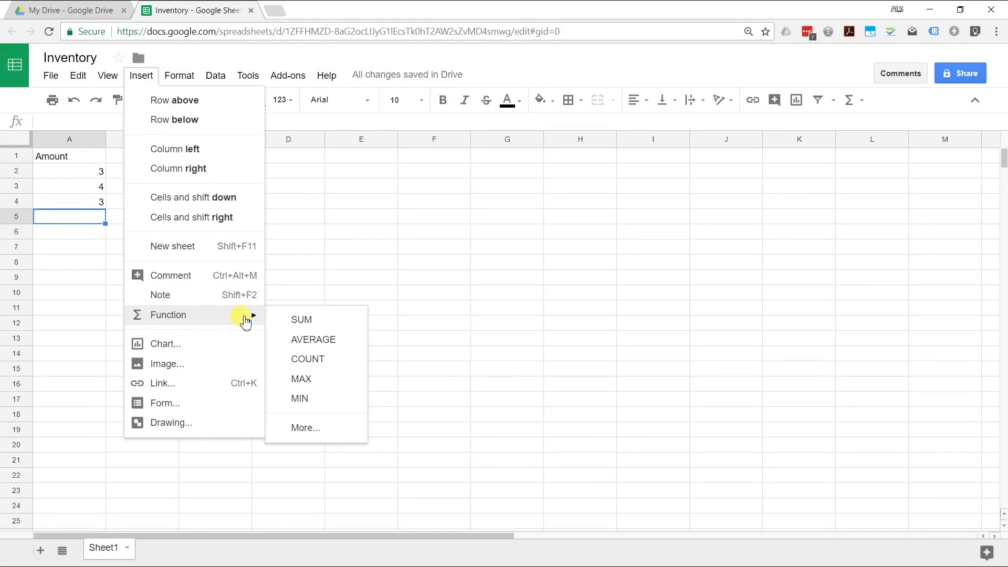
{"action": "left_click", "coordinate": [297, 326]}
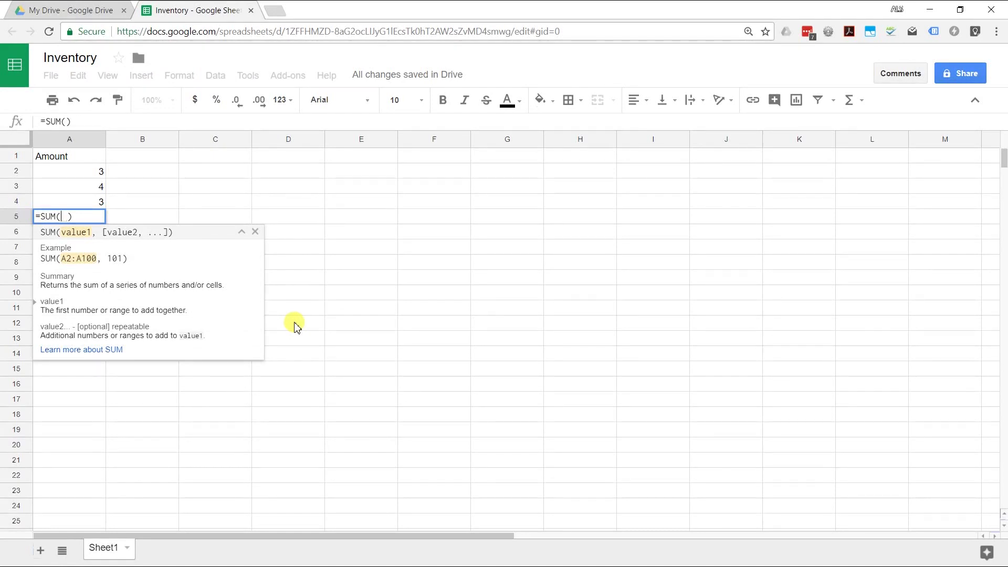
{"action": "type", "text": "a"}
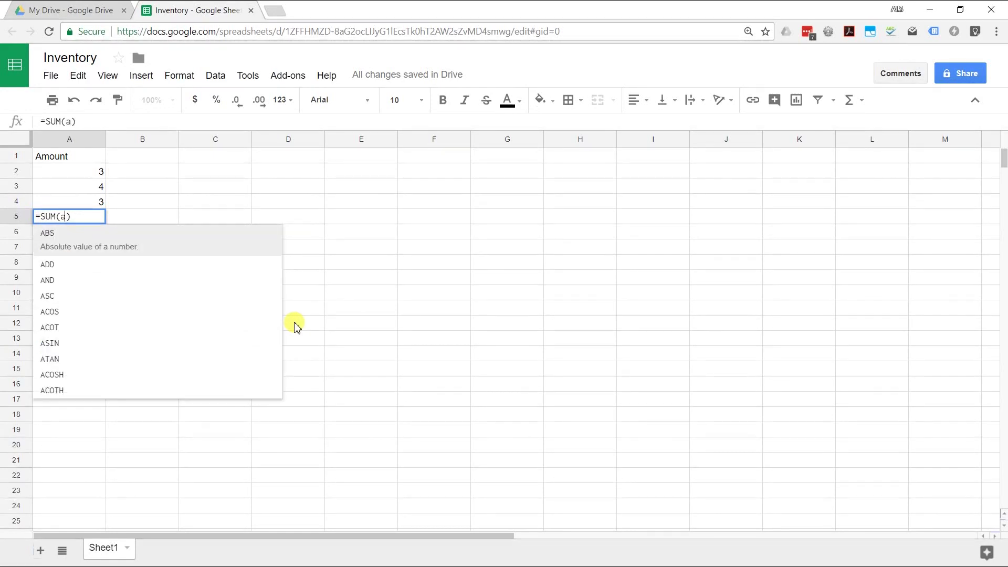
{"action": "type", "text": "2:"}
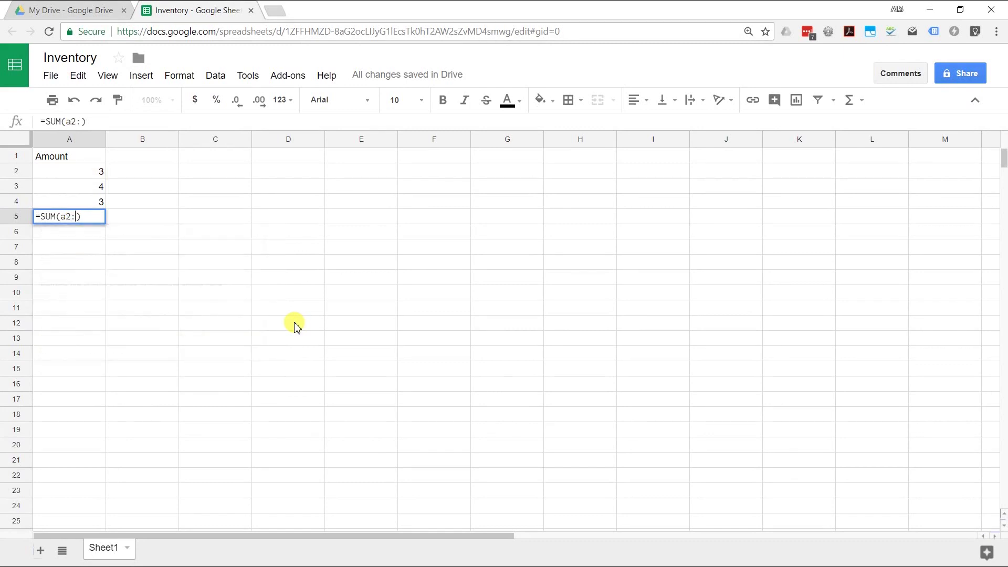
{"action": "type", "text": "a4"}
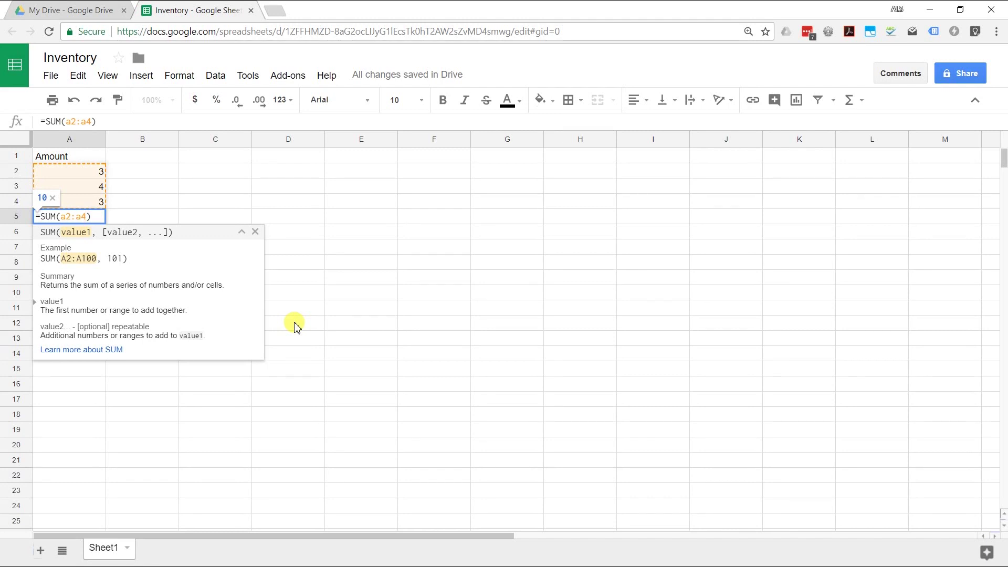
{"action": "key", "text": "Return"}
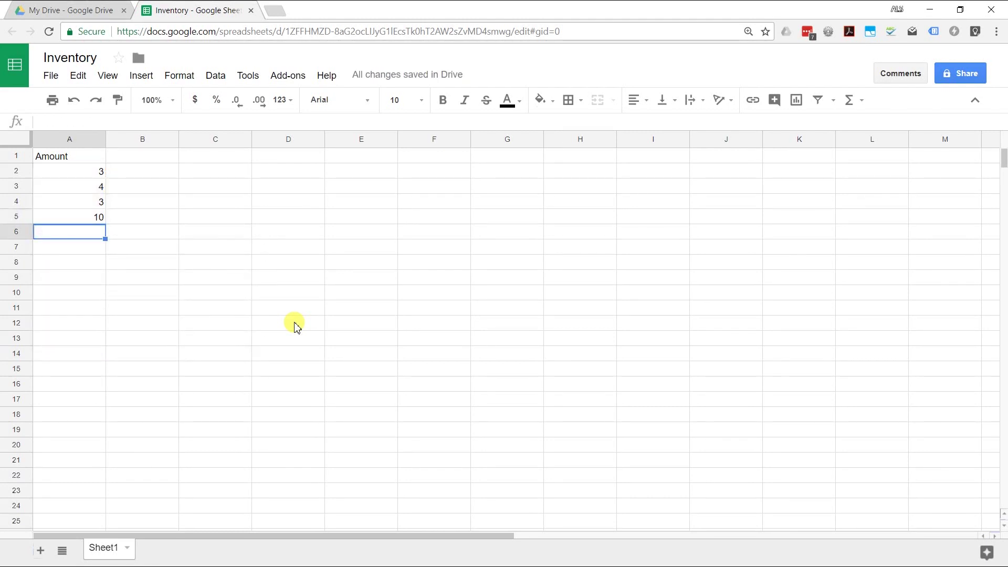
Step: Move around the cells beside the amounts, then close the Inventory tab
{"action": "key", "text": "Right"}
{"action": "key", "text": "Up"}
{"action": "key", "text": "Up"}
{"action": "key", "text": "Up"}
{"action": "key", "text": "Down"}
{"action": "key", "text": "Down"}
{"action": "key", "text": "Down"}
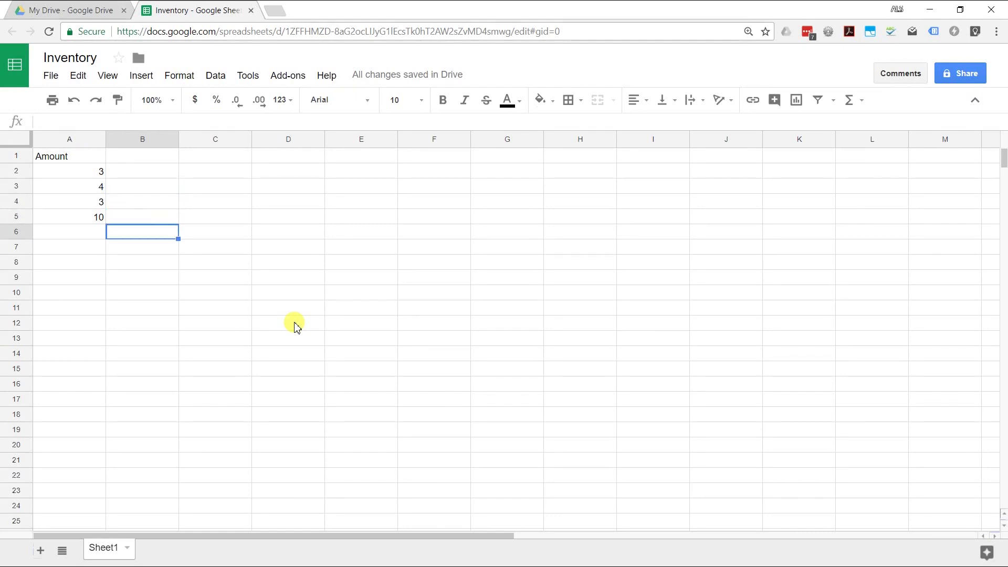
{"action": "key", "text": "Left"}
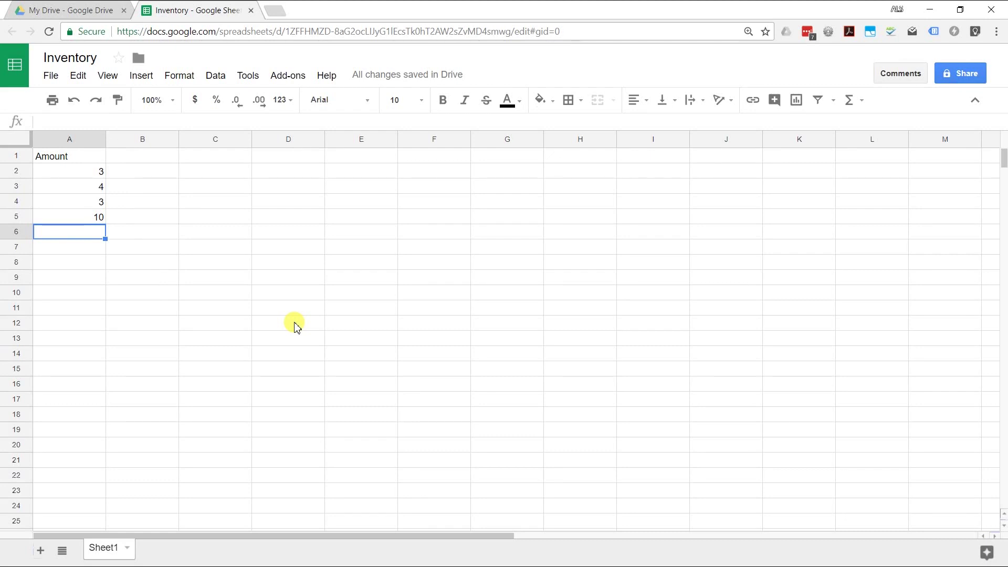
{"action": "key", "text": "ctrl+w"}
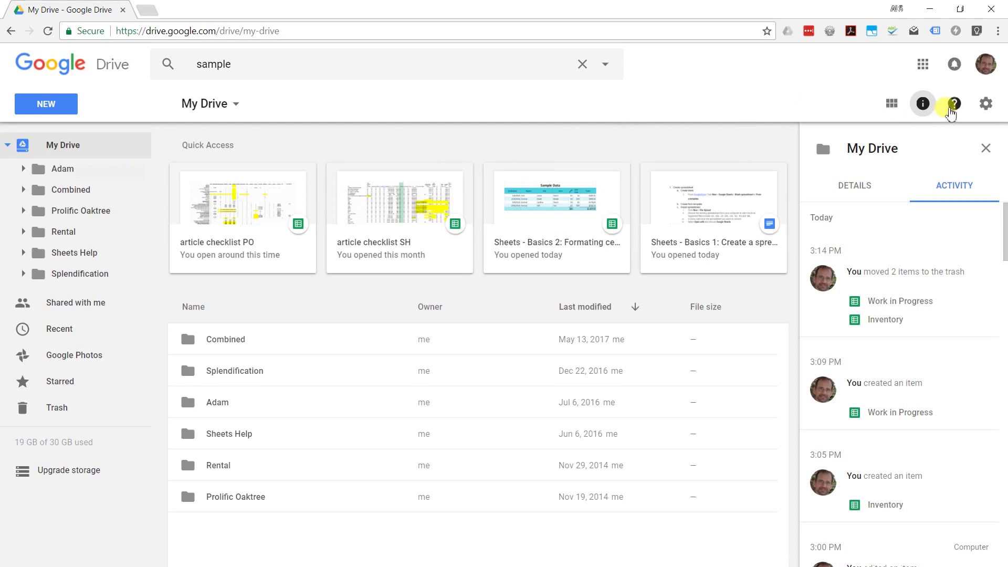
{"action": "left_click", "coordinate": [984, 108]}
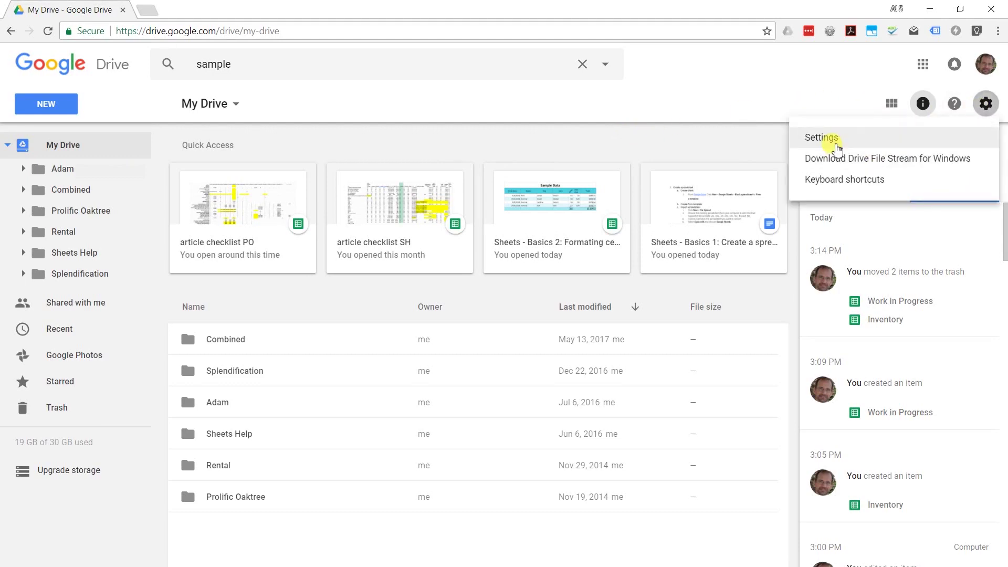
{"action": "left_click", "coordinate": [827, 139]}
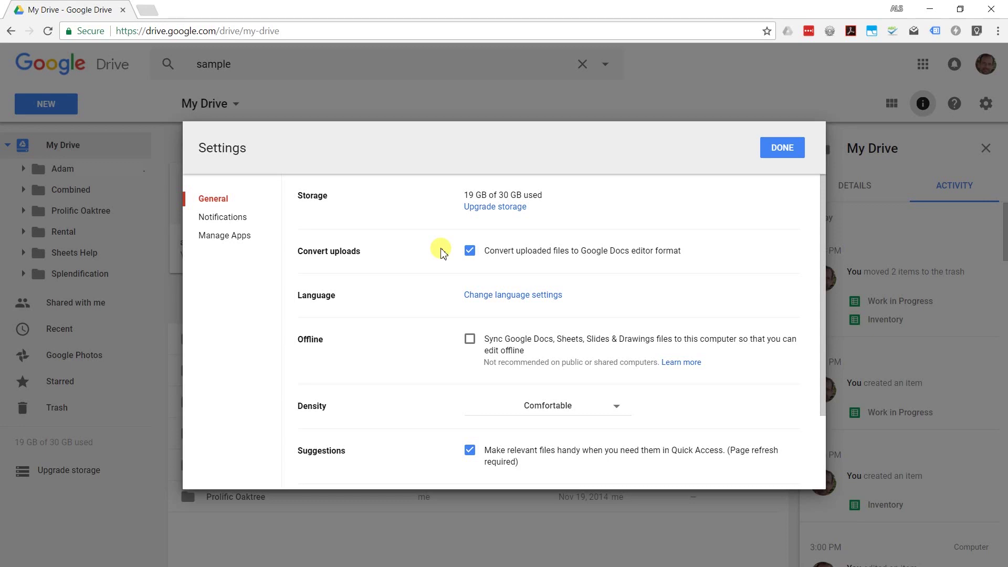
{"action": "left_click", "coordinate": [469, 250]}
{"action": "left_click", "coordinate": [469, 251]}
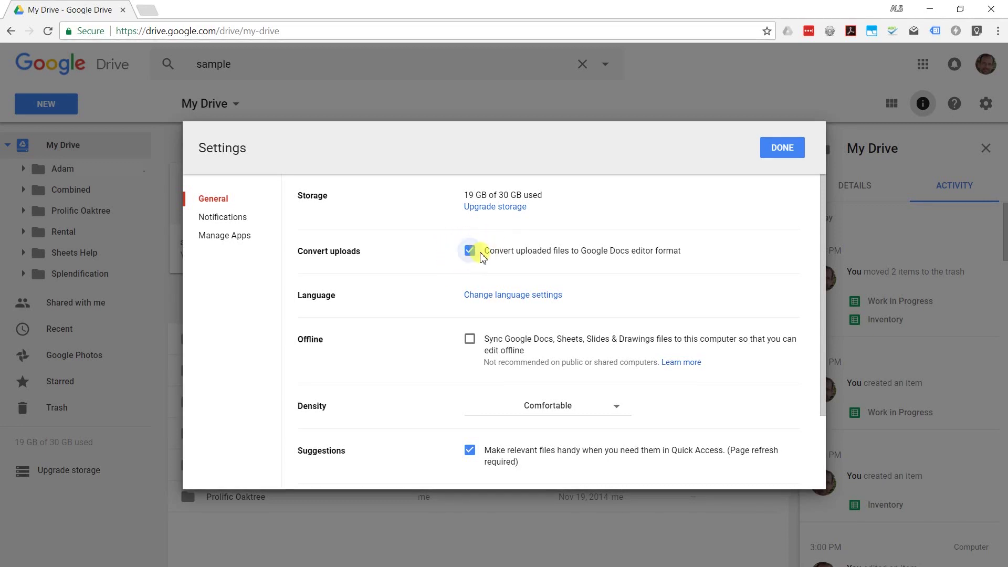
{"action": "left_click", "coordinate": [791, 154]}
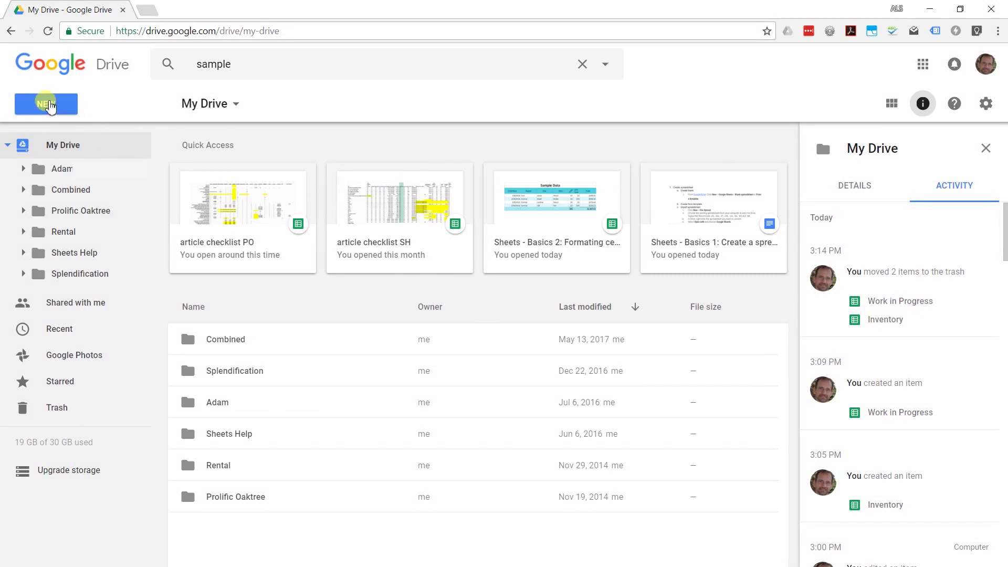
Step: Upload SampleData.xlsx from the SampleData folder to My Drive
{"action": "left_click", "coordinate": [57, 105]}
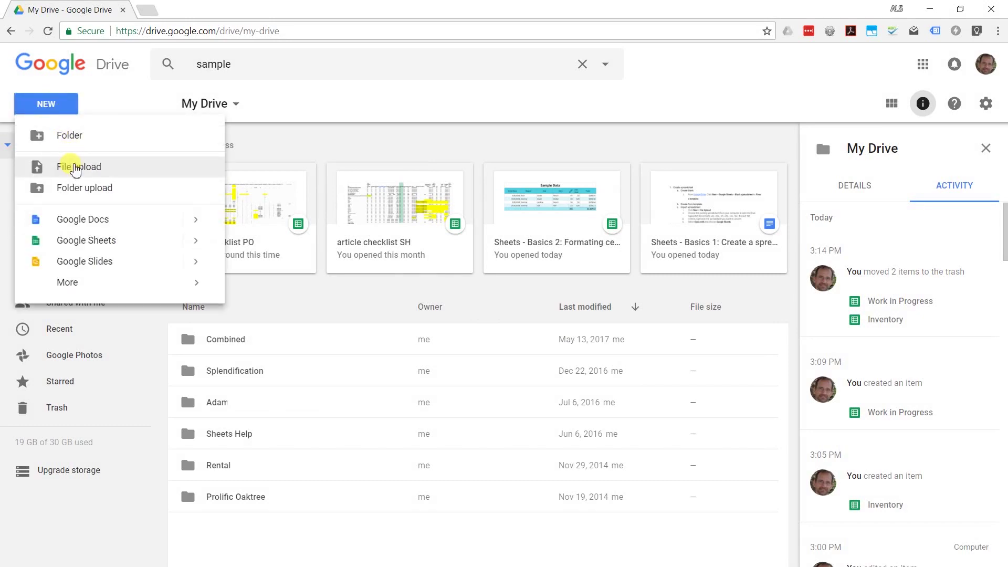
{"action": "left_click", "coordinate": [76, 168]}
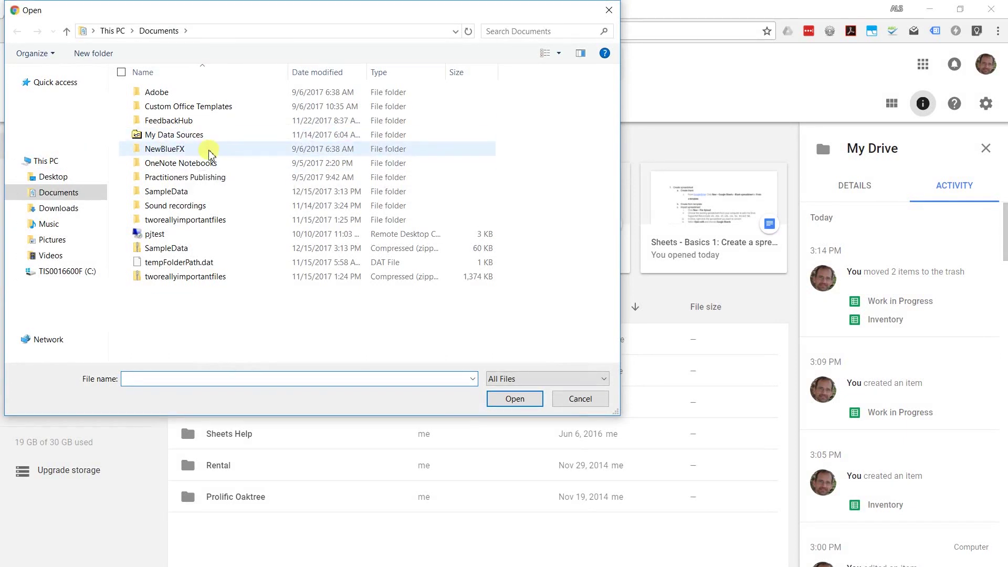
{"action": "left_click", "coordinate": [179, 192]}
{"action": "double_click", "coordinate": [179, 193]}
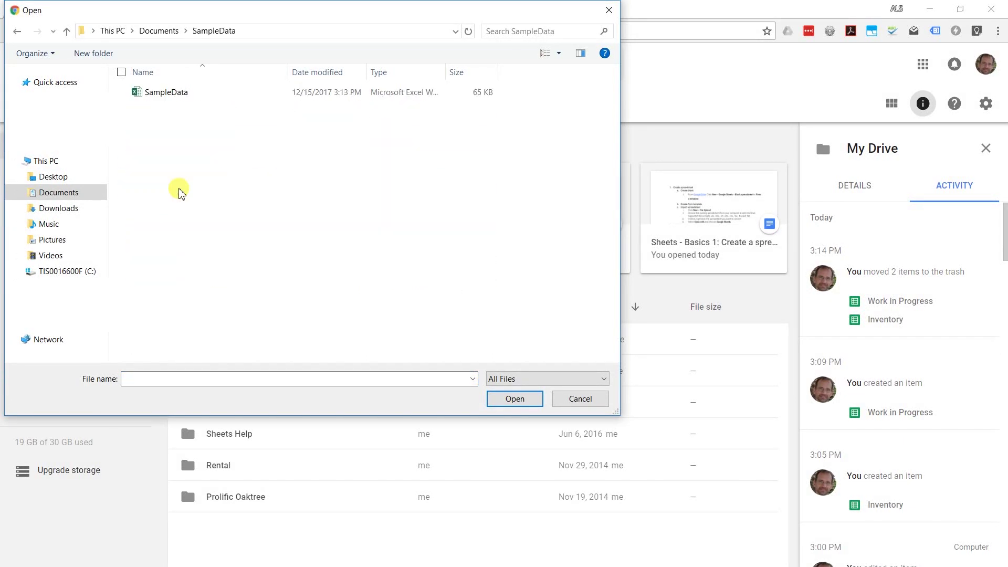
{"action": "left_click", "coordinate": [184, 95]}
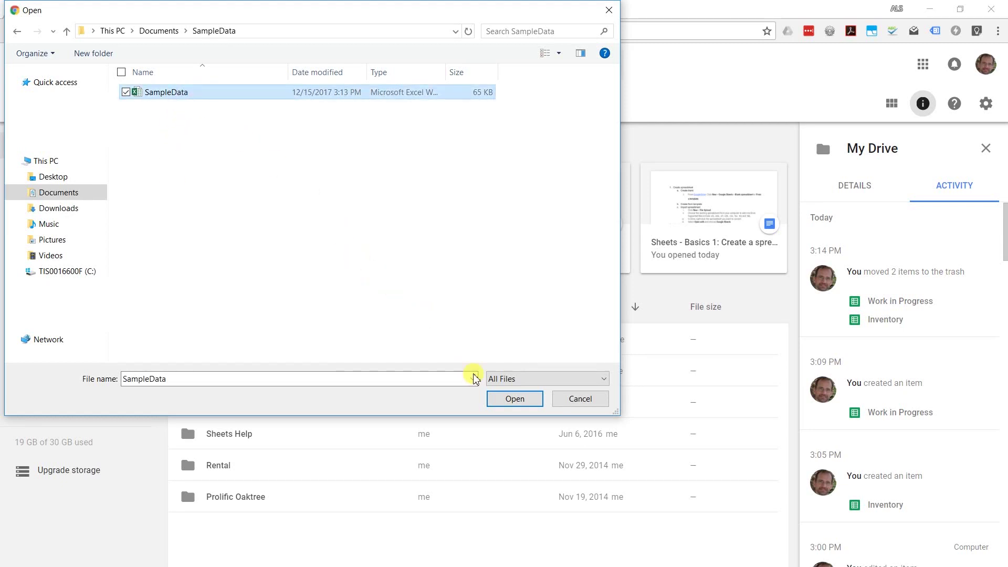
{"action": "left_click", "coordinate": [507, 404]}
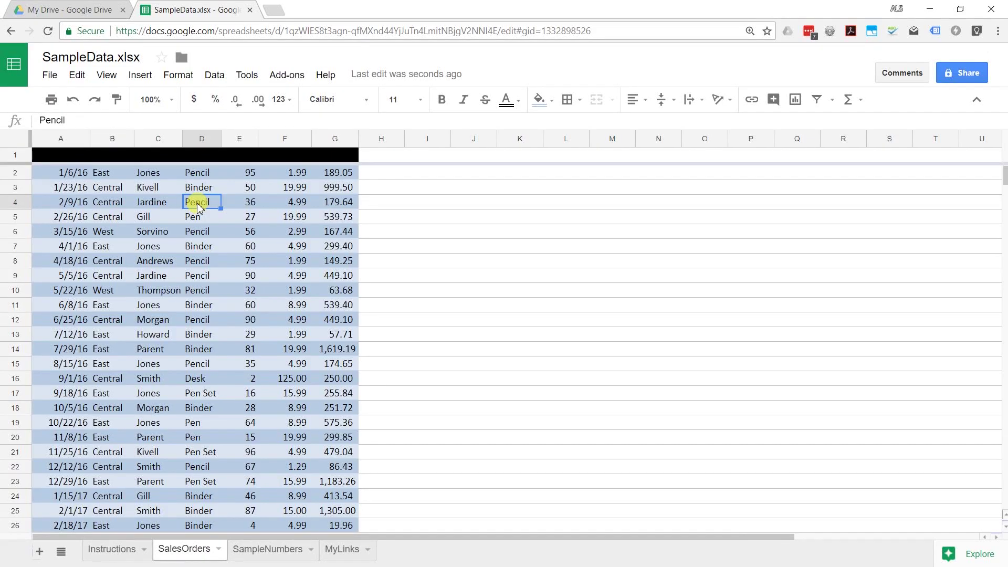
Step: Inspect cells D5 and C1 to check the hidden header text
{"action": "key", "text": "Up"}
{"action": "key", "text": "Up"}
{"action": "key", "text": "Up"}
{"action": "left_click", "coordinate": [192, 213]}
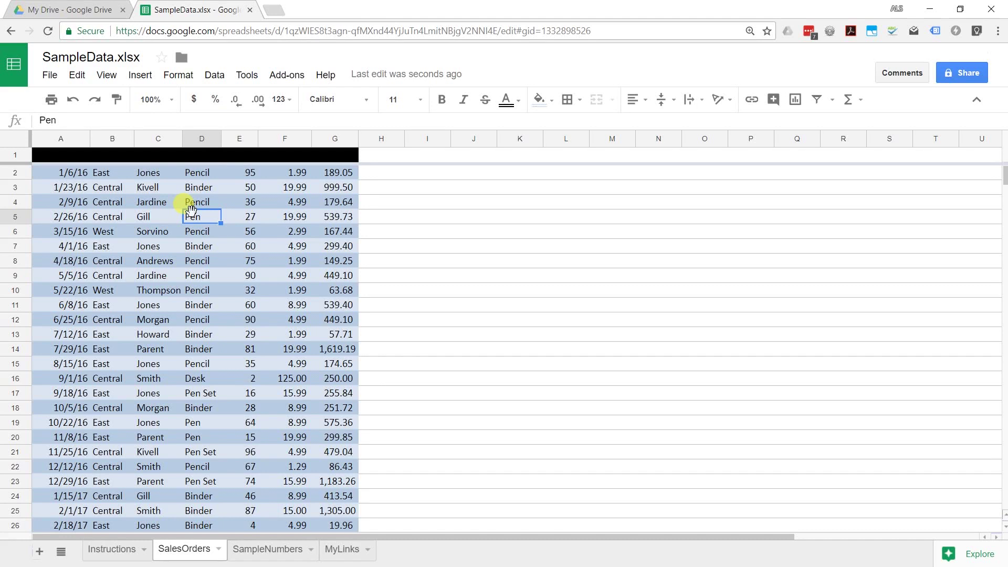
{"action": "left_click", "coordinate": [160, 156]}
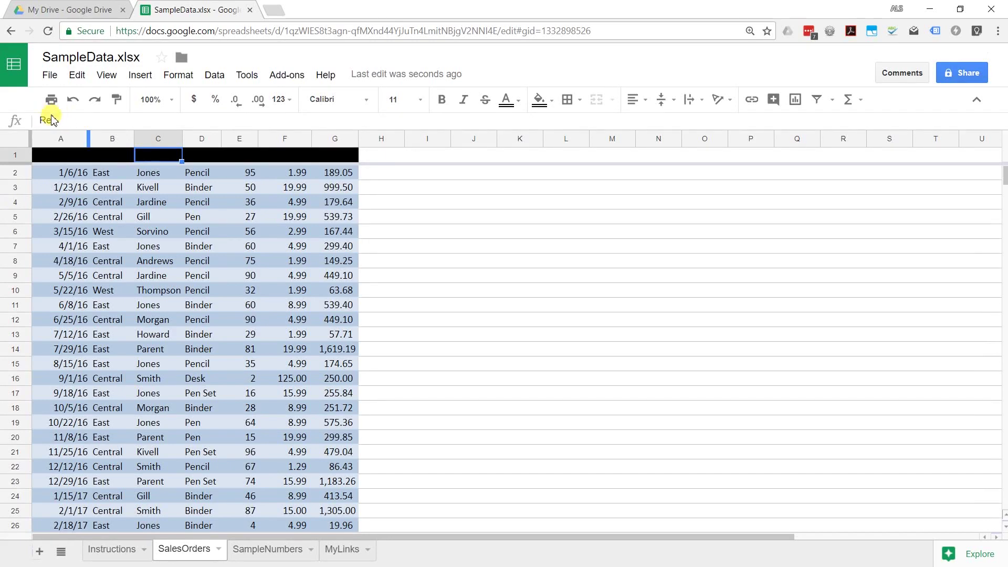
Step: Make the whole header row's text white, then deselect it
{"action": "left_click", "coordinate": [19, 154]}
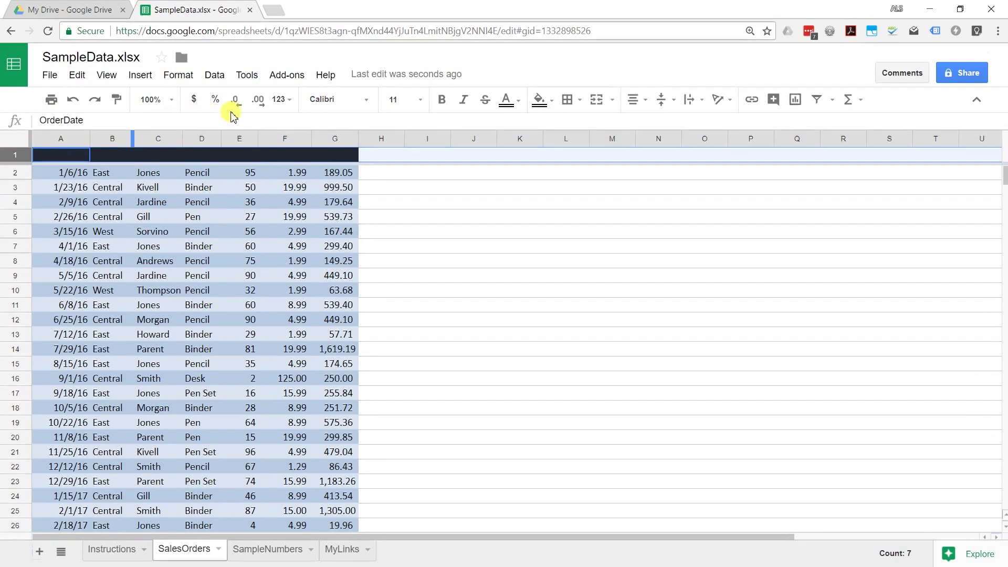
{"action": "left_click", "coordinate": [515, 103]}
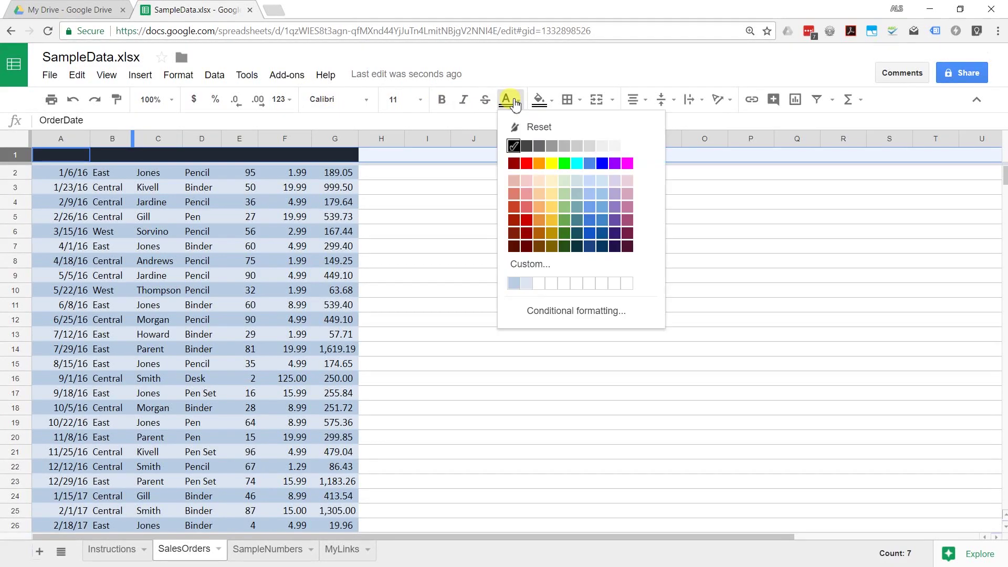
{"action": "left_click", "coordinate": [629, 147]}
{"action": "left_click", "coordinate": [415, 185]}
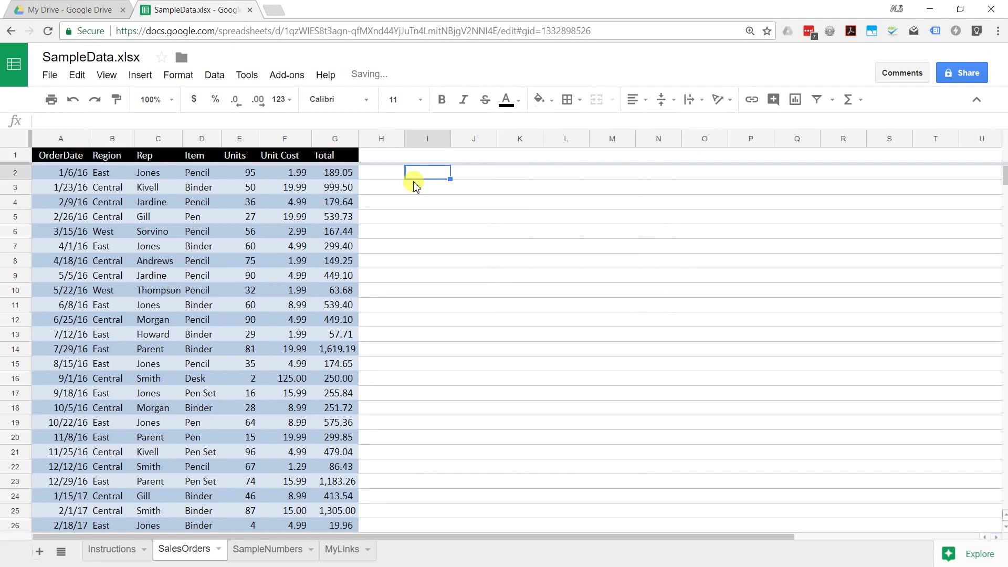